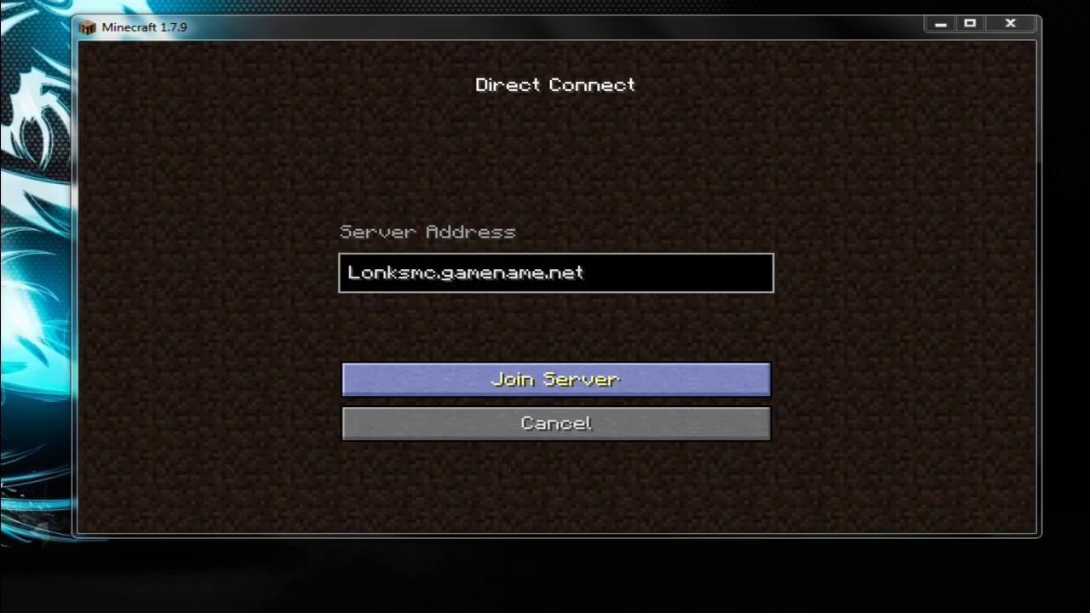
Join the Lonksmc.gamename.net server, hit the invalid session error, and close the game.
left_click(555, 379)
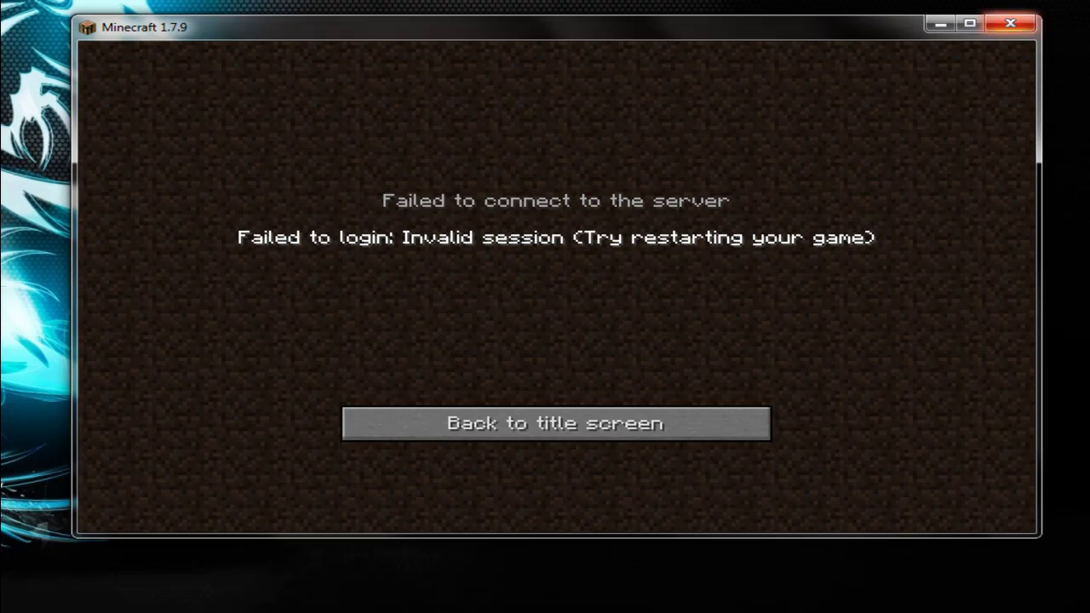
left_click(1010, 23)
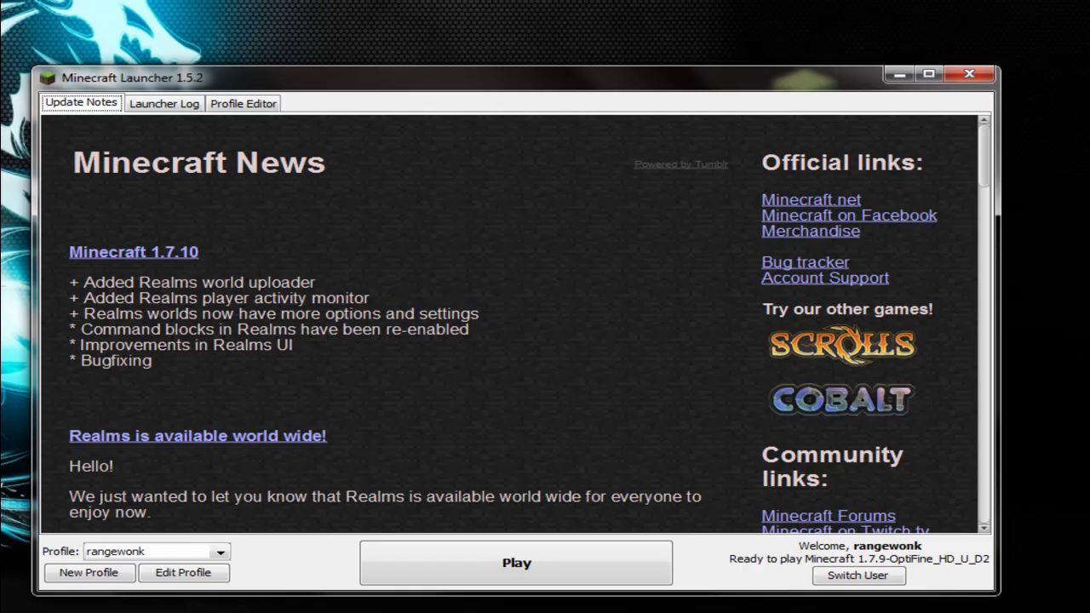
Relaunch, retry joining the server until the invalid session error, then return to the title screen.
left_click(968, 74)
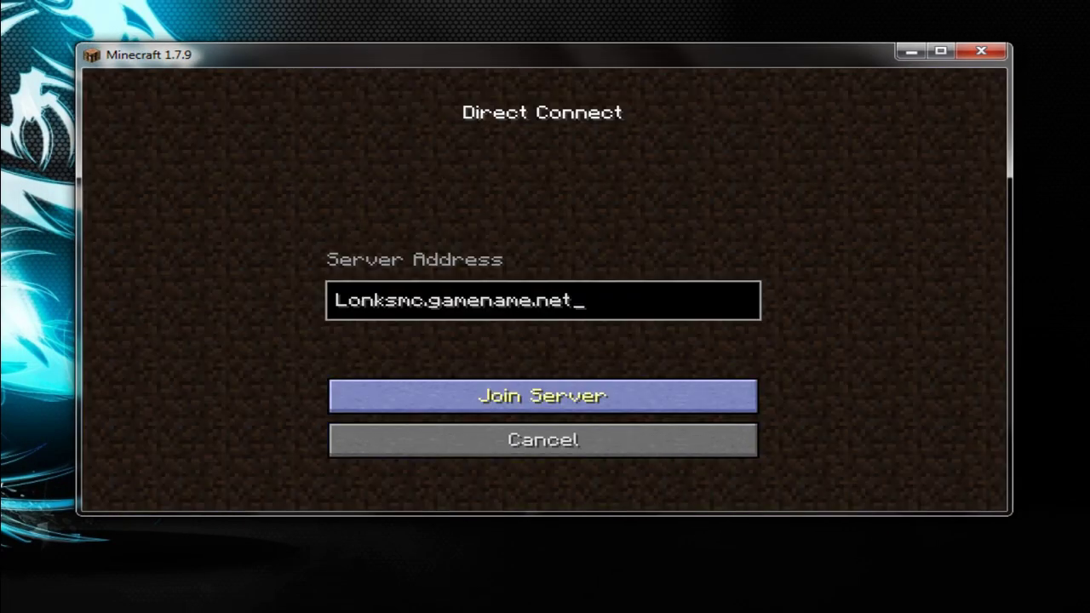
key("Return")
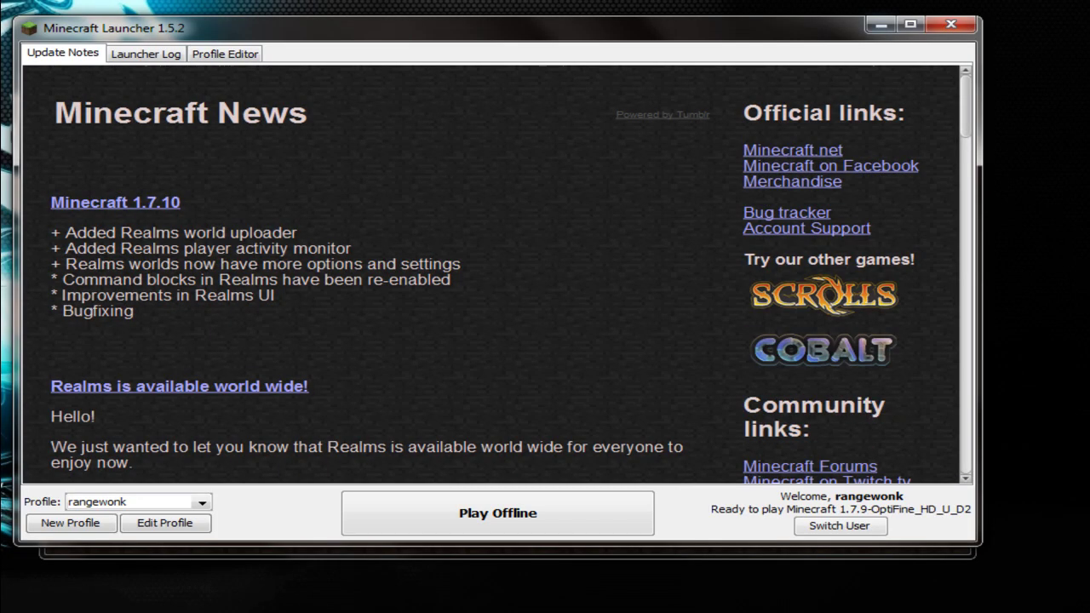
left_click(881, 25)
left_click(505, 438)
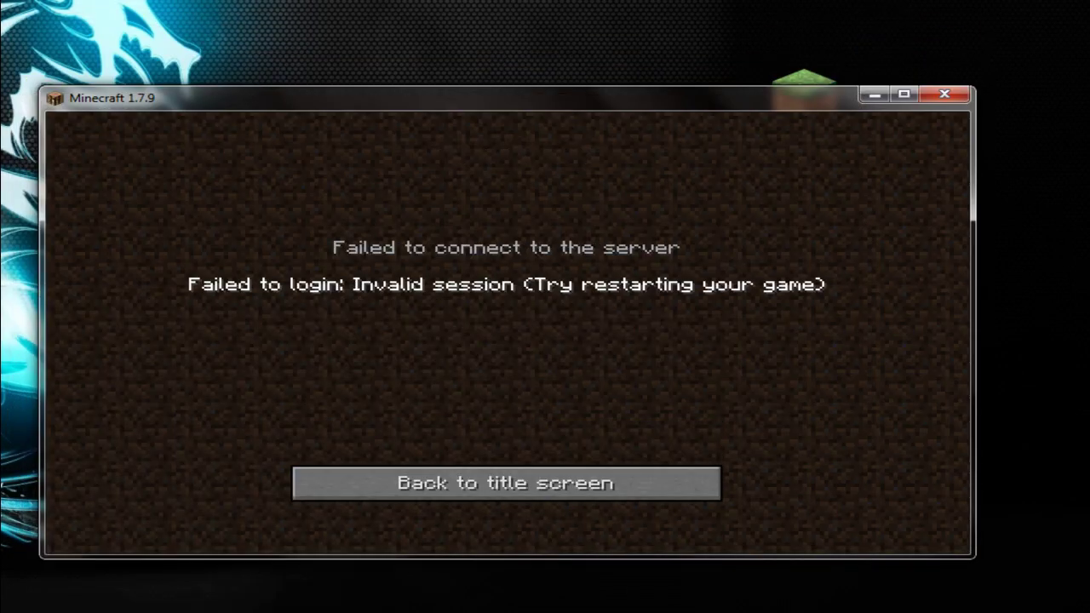
left_click(505, 483)
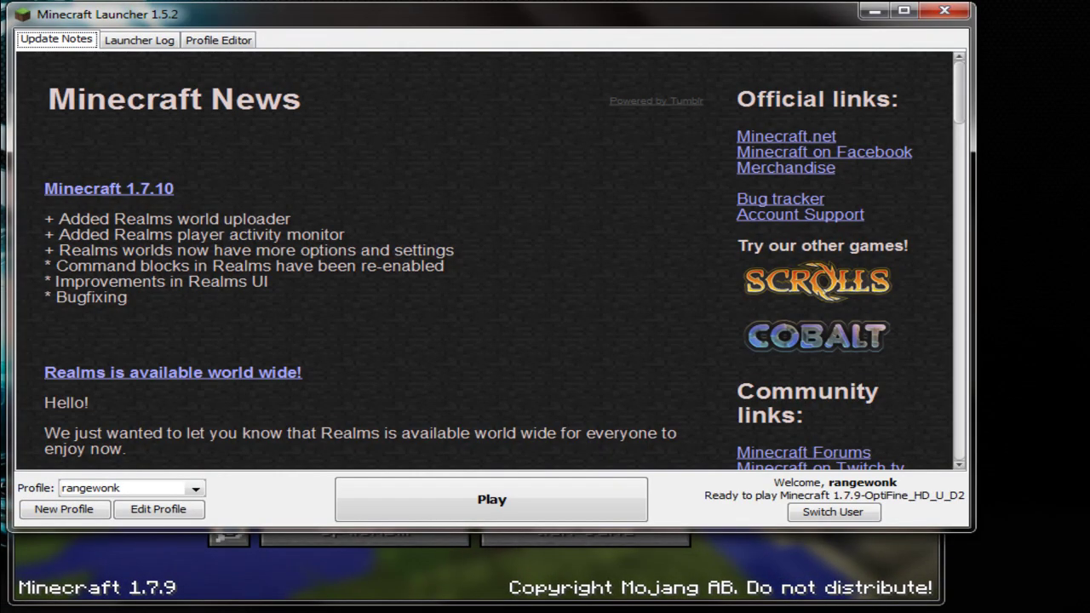
Log out of the saved account and sign back in with the account's username and password.
left_click(833, 511)
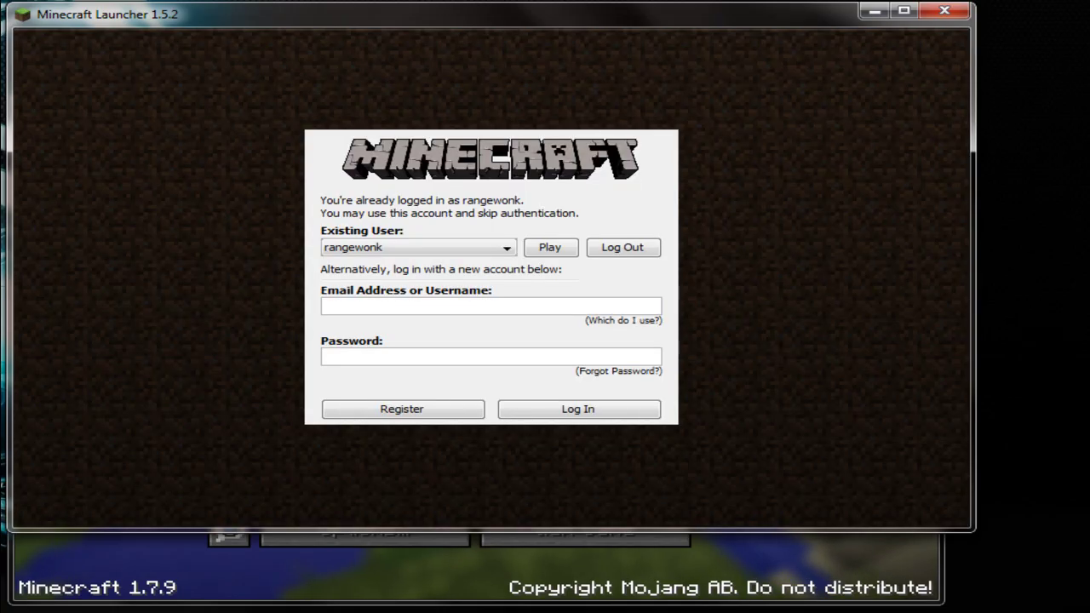
left_click(622, 246)
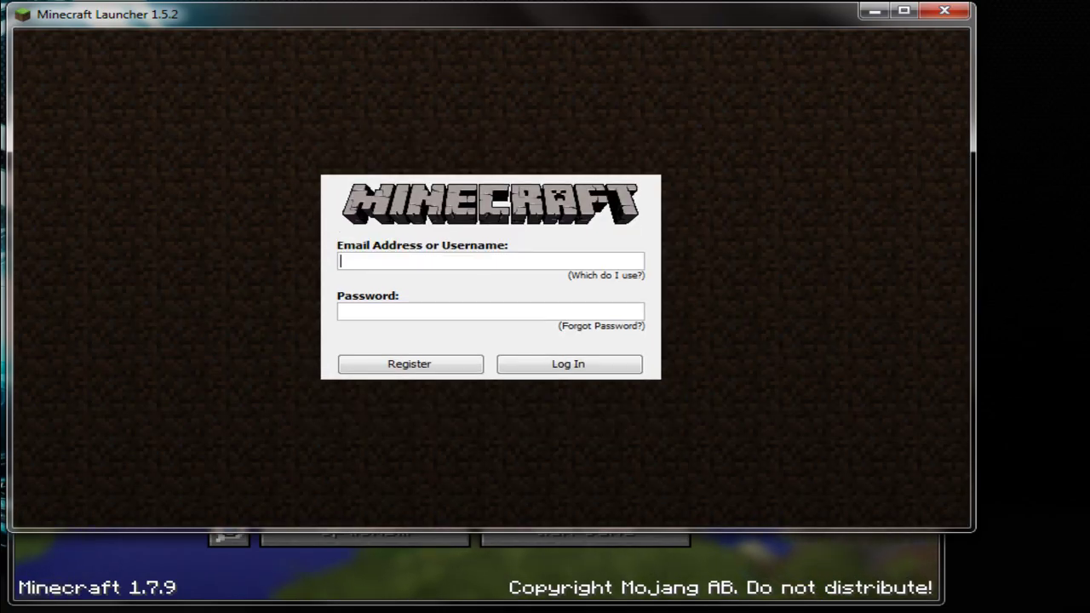
type("rangewonk")
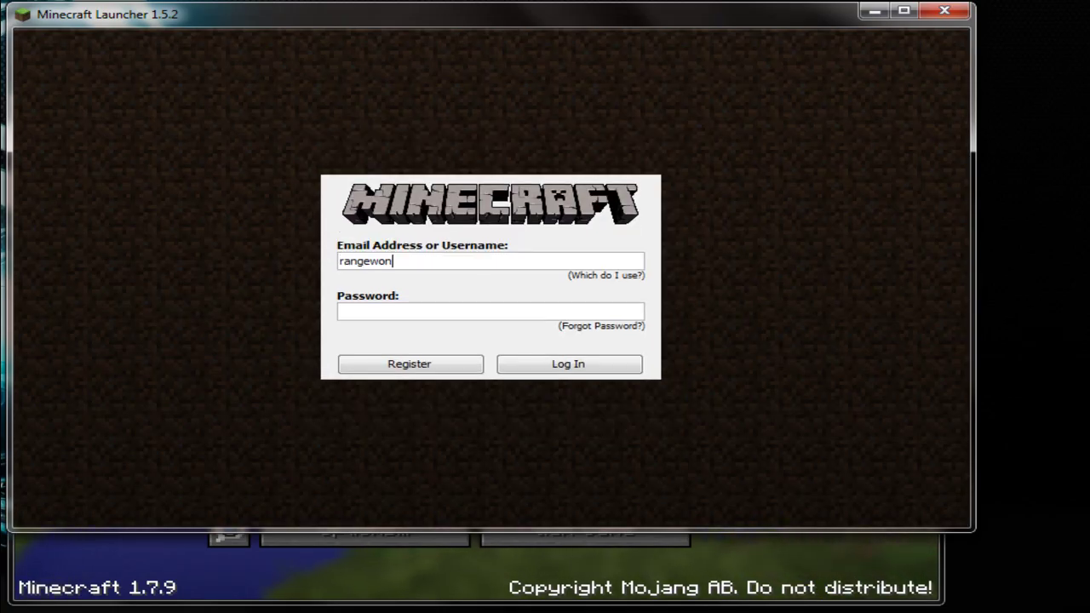
key("Tab")
type("••••••••••••••••••••")
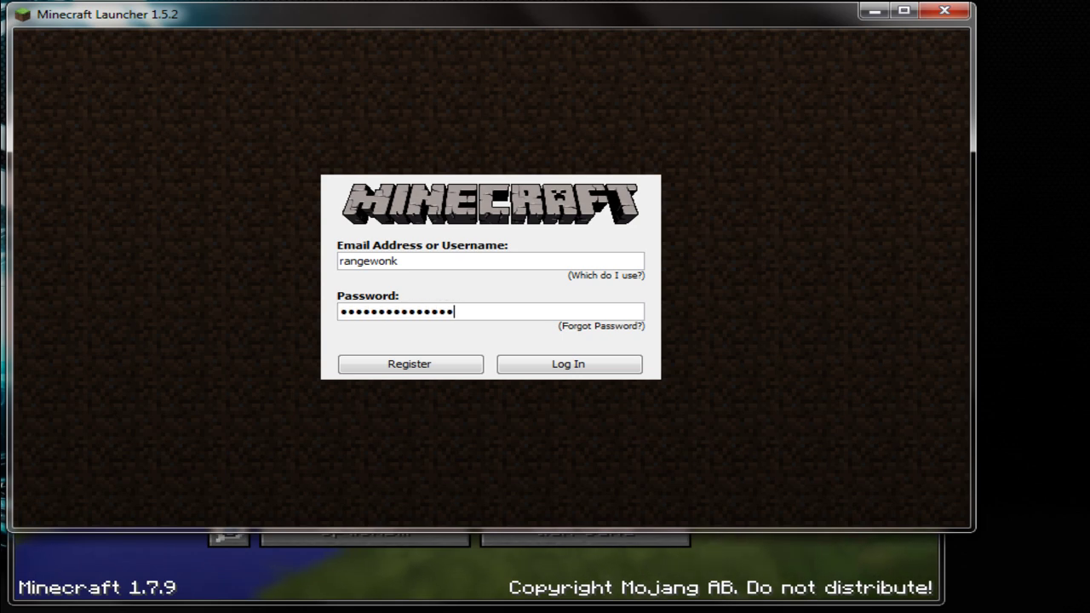
key("Return")
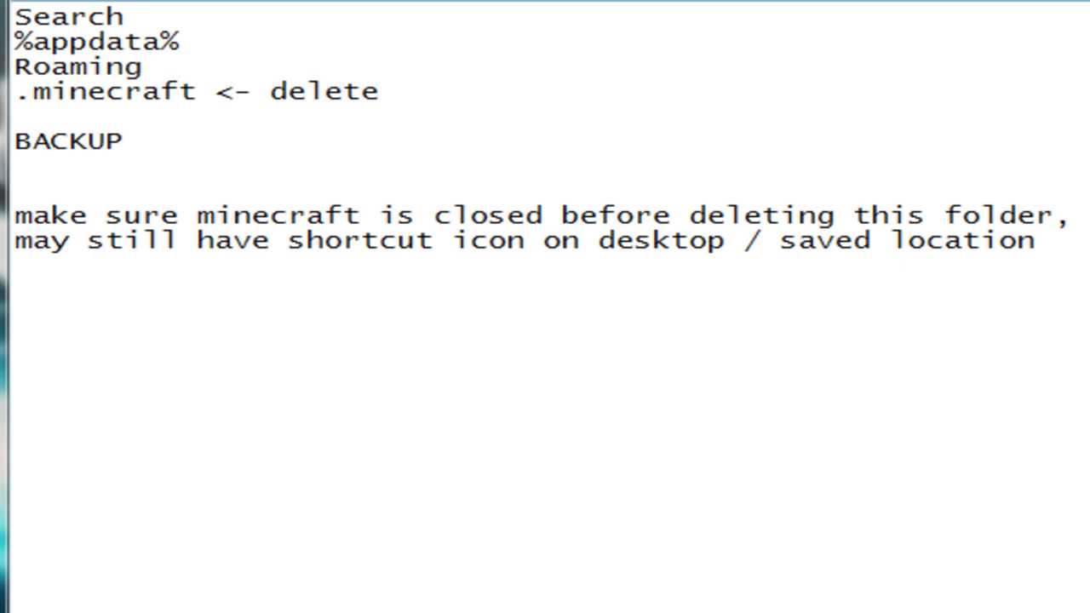
Highlight the Search, %appdata%, Roaming and .minecraft steps and the close-Minecraft-first warning.
double_click(69, 17)
mouse_move(14, 66)
left_mouse_down()
mouse_move(91, 67)
mouse_move(15, 67)
mouse_move(15, 42)
left_mouse_up()
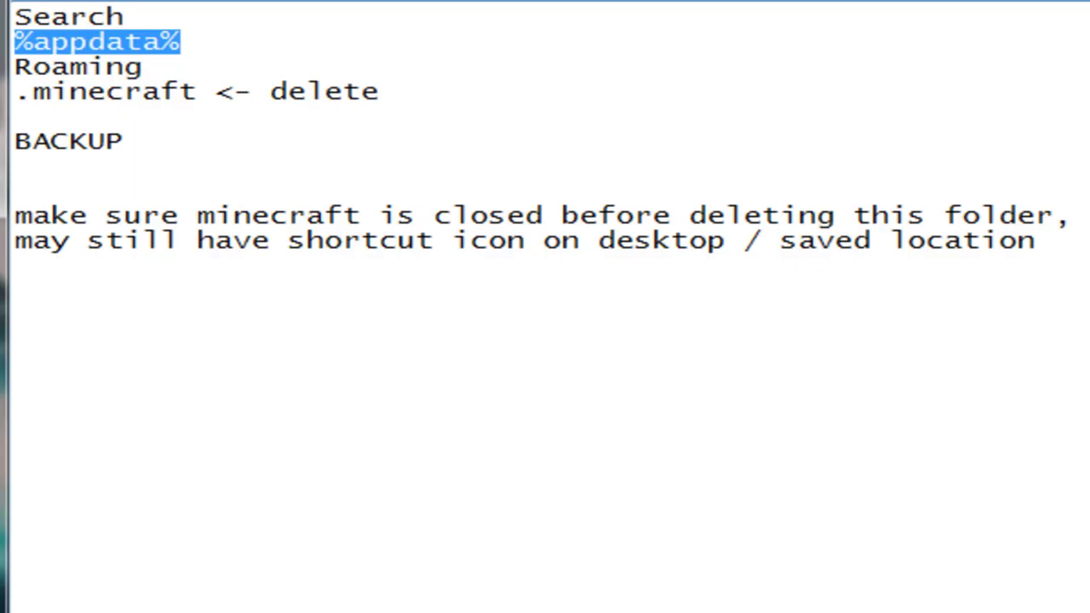
double_click(78, 66)
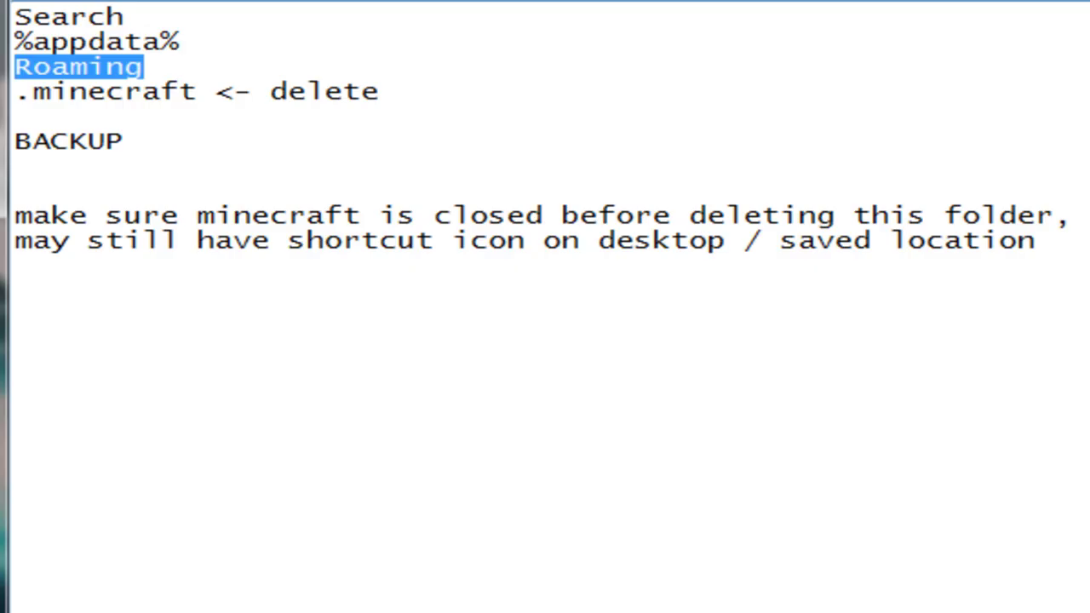
left_click_drag(16, 91, 181, 91)
left_click(180, 91)
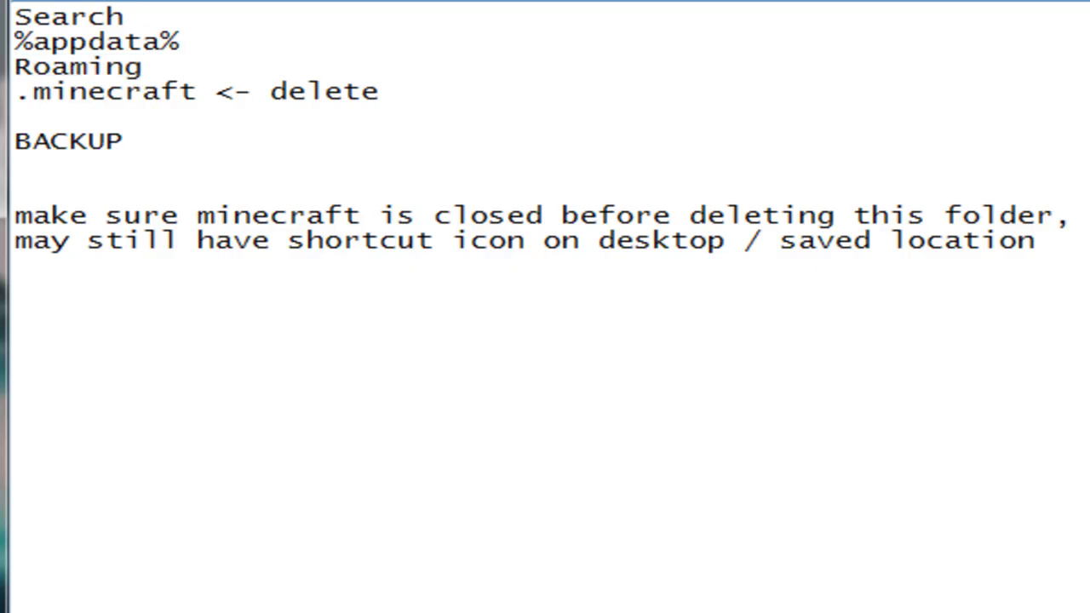
left_click_drag(199, 91, 14, 91)
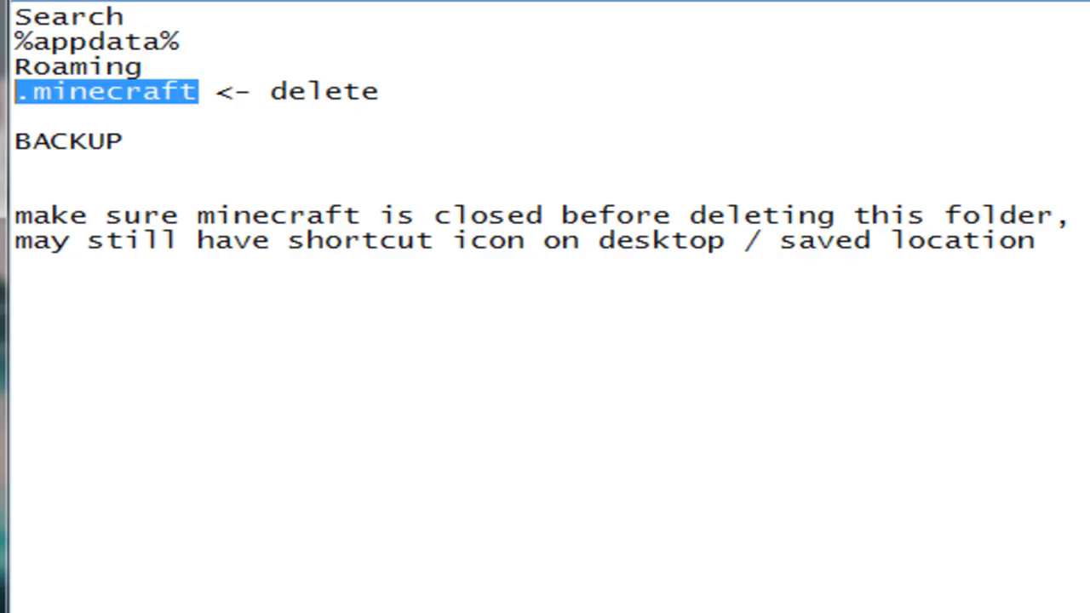
left_click_drag(1035, 239, 14, 240)
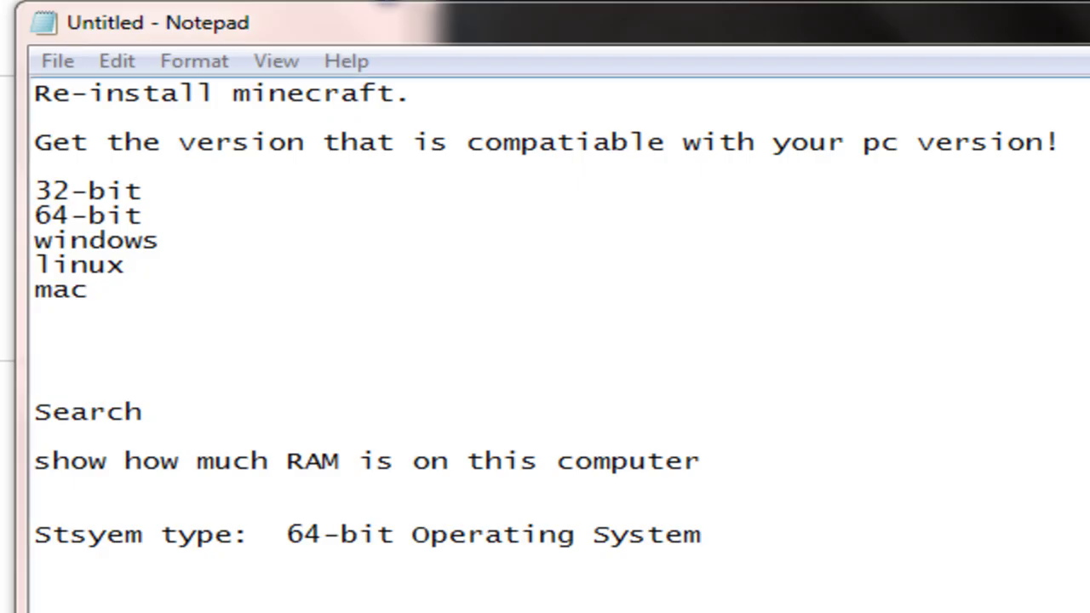
Highlight Search, the RAM search line and the 'Stsyem type: 64-bit Operating System' result.
double_click(88, 412)
left_click_drag(34, 460, 700, 461)
left_click(34, 435)
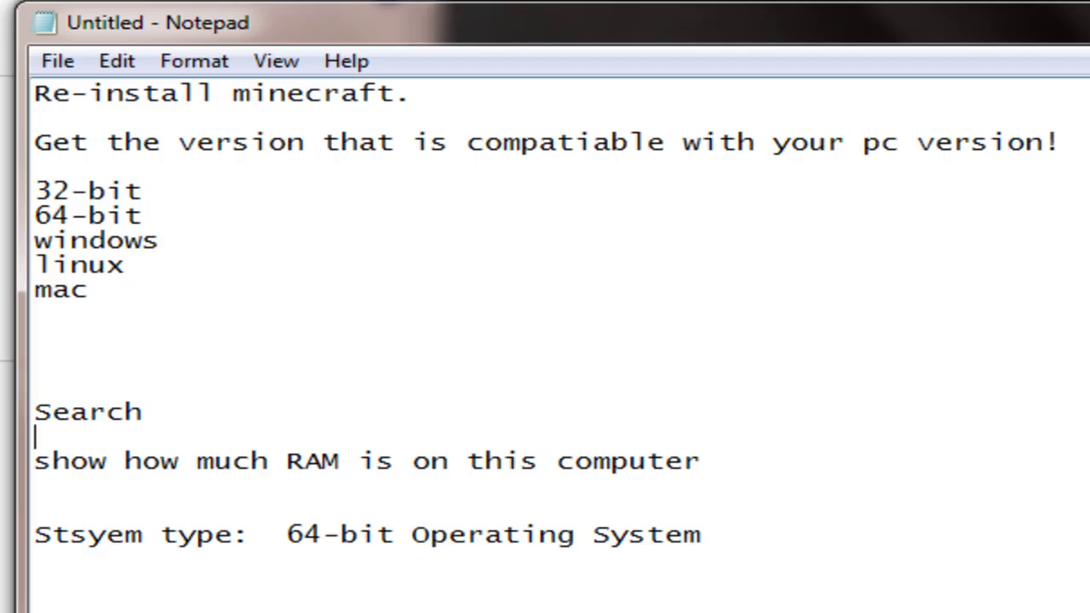
left_click_drag(34, 534, 269, 534)
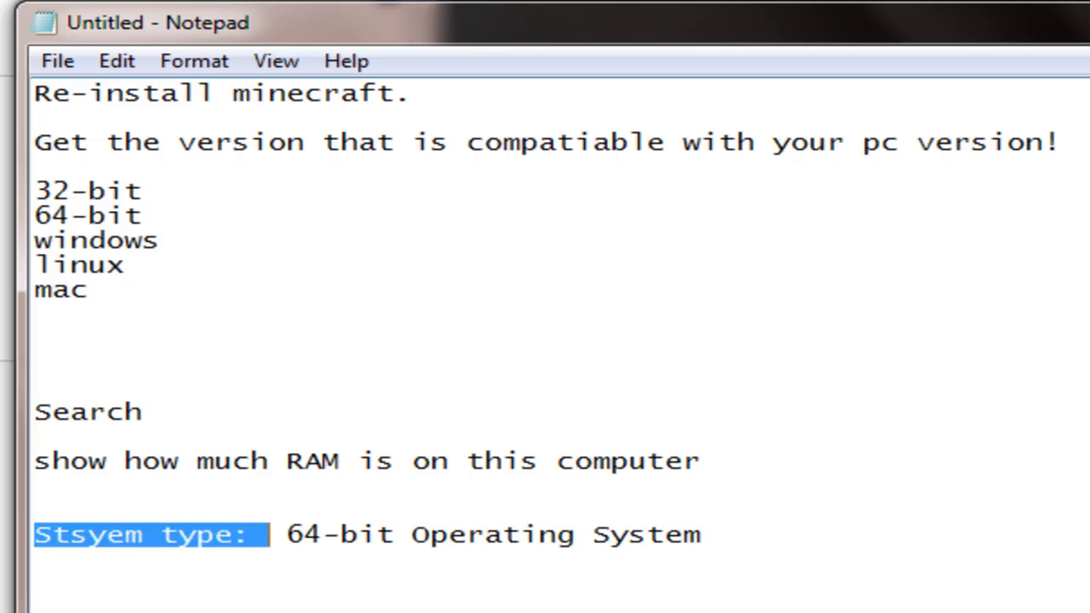
left_click_drag(34, 533, 700, 534)
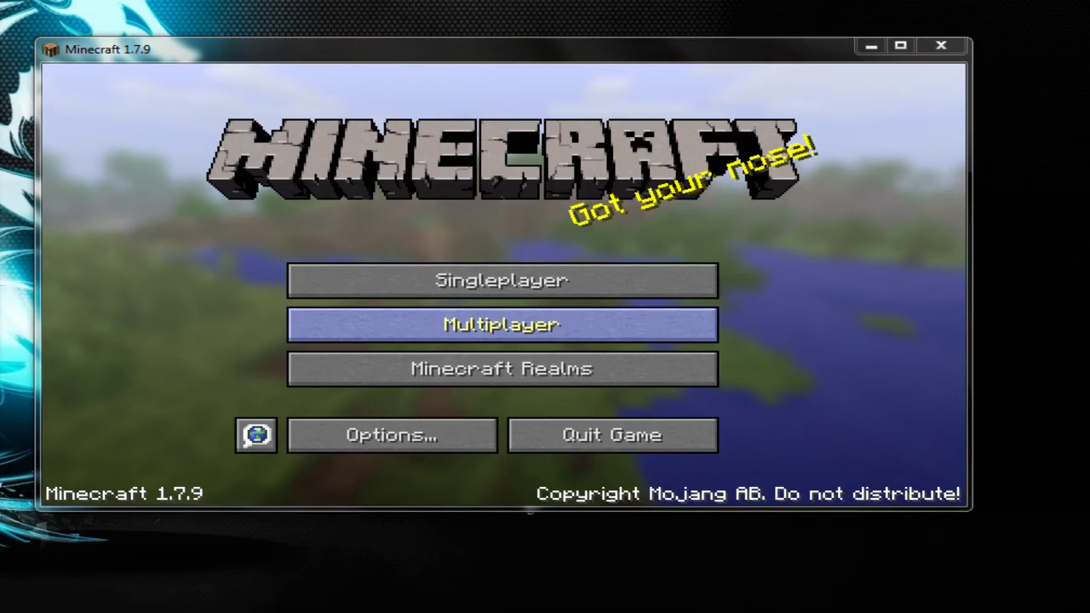